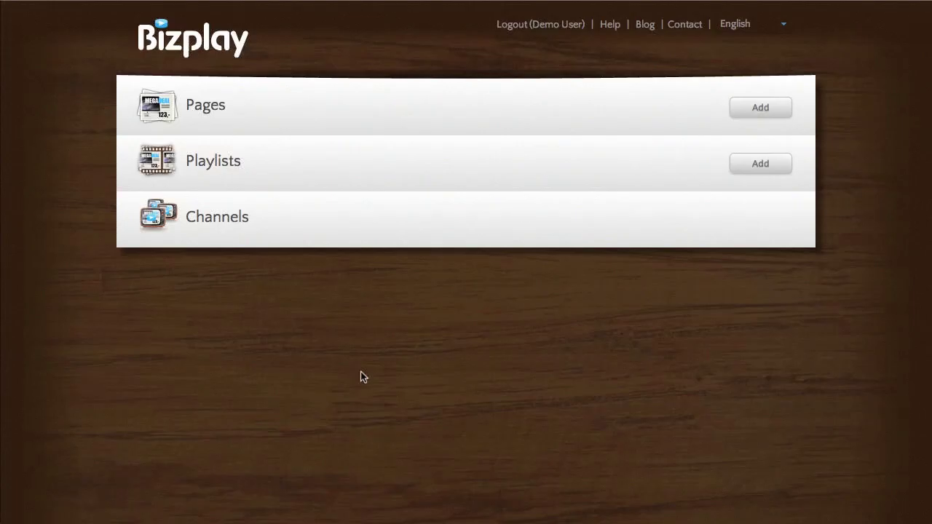
Add a new blank page, keeping the name Untitled
left_click(757, 111)
left_click(776, 140)
left_click(587, 165)
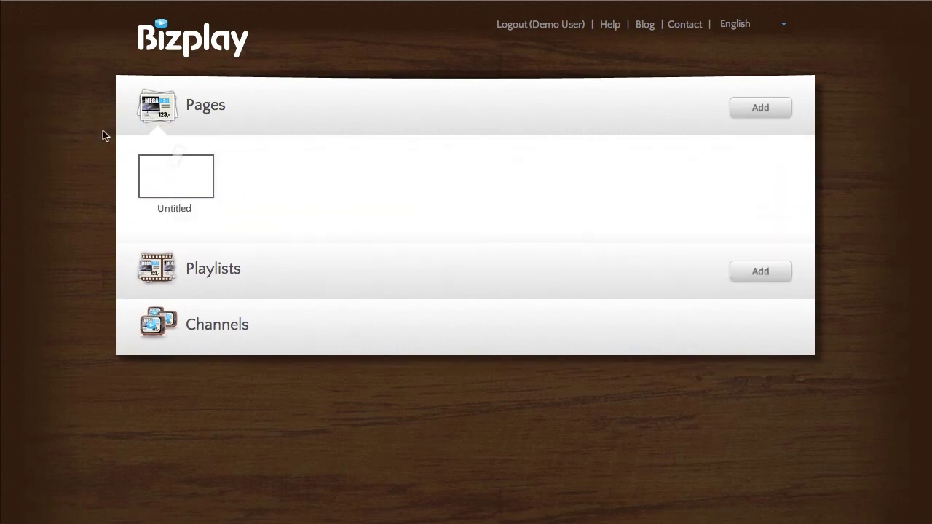
Place a YouTube video element on the page canvas and switch to the browser showing the video
scroll(246, 179, "down", 1)
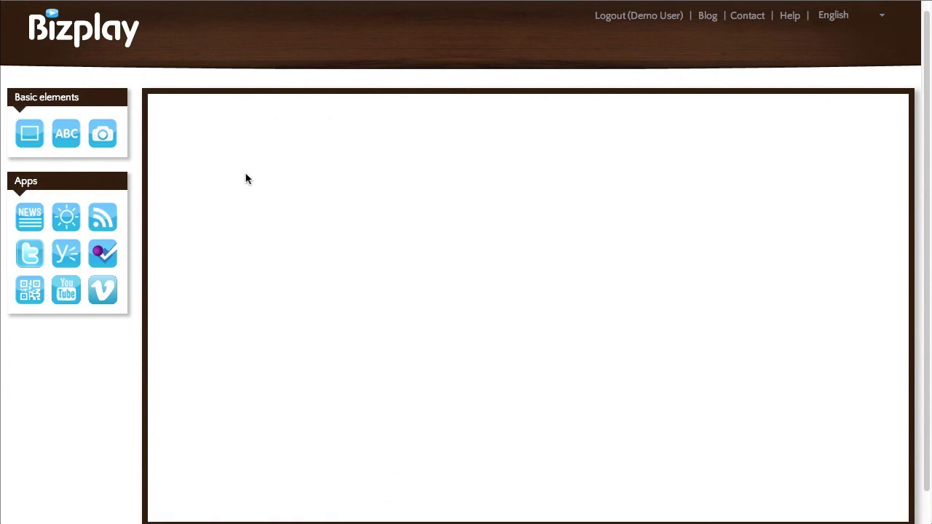
scroll(225, 204, "down", 1)
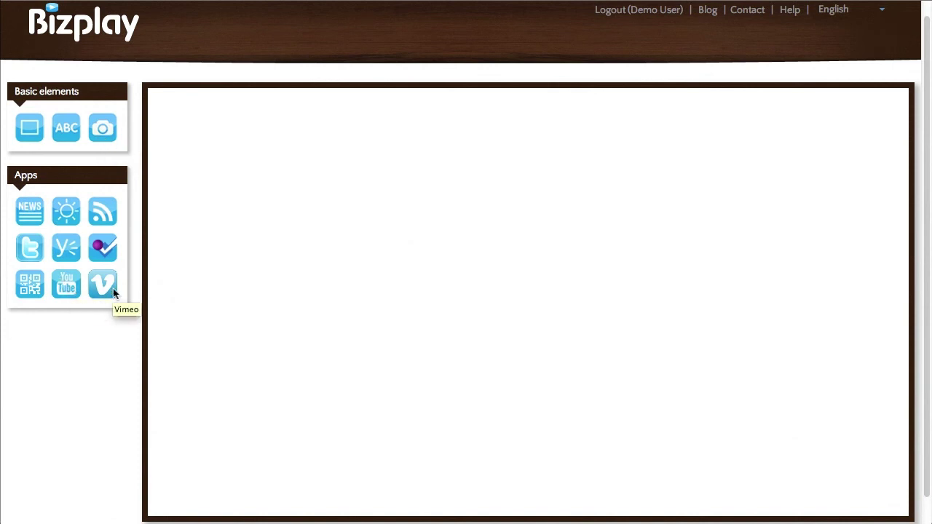
left_click_drag(68, 287, 283, 186)
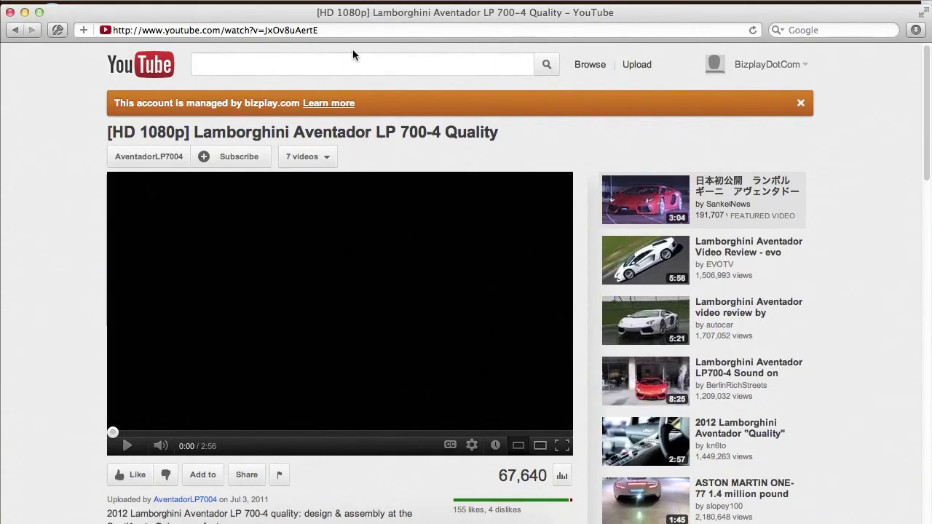
left_click(346, 31)
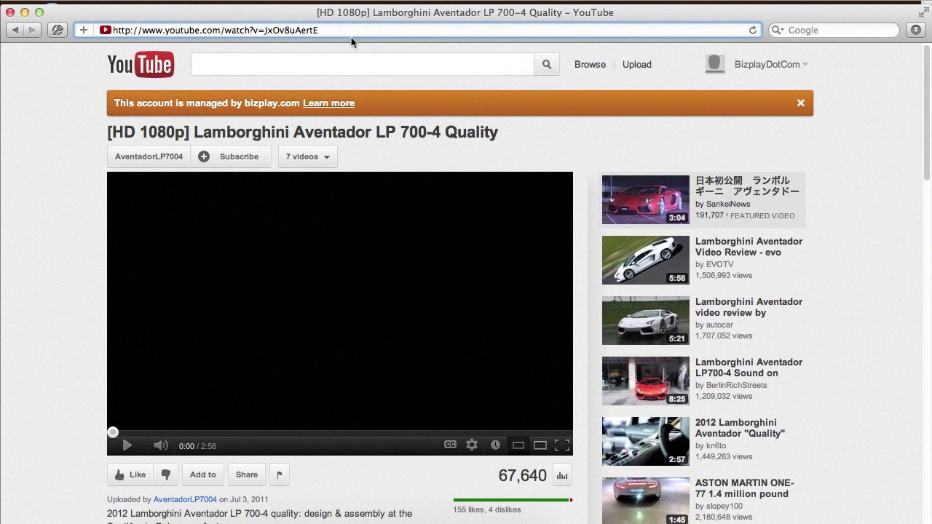
Copy the Lamborghini Aventador video's URL from Safari's address bar
left_click_drag(348, 32, 95, 31)
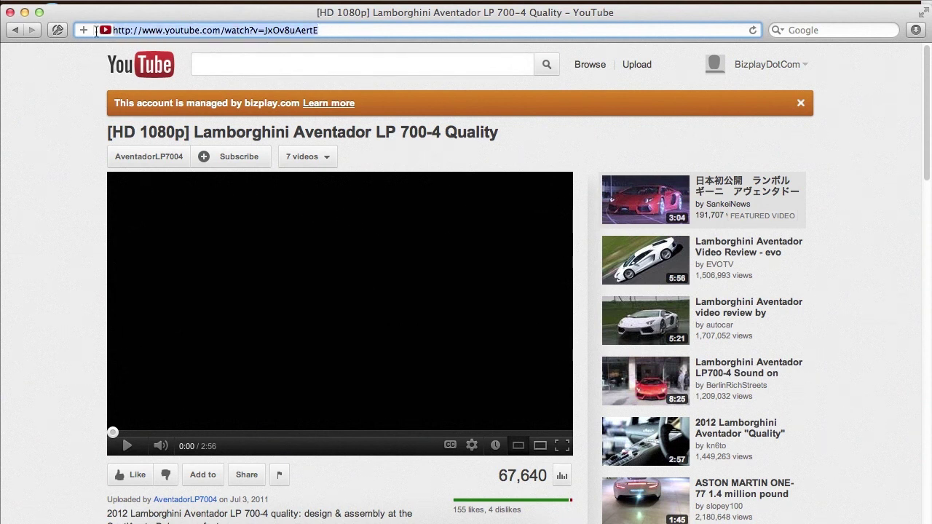
right_click(156, 29)
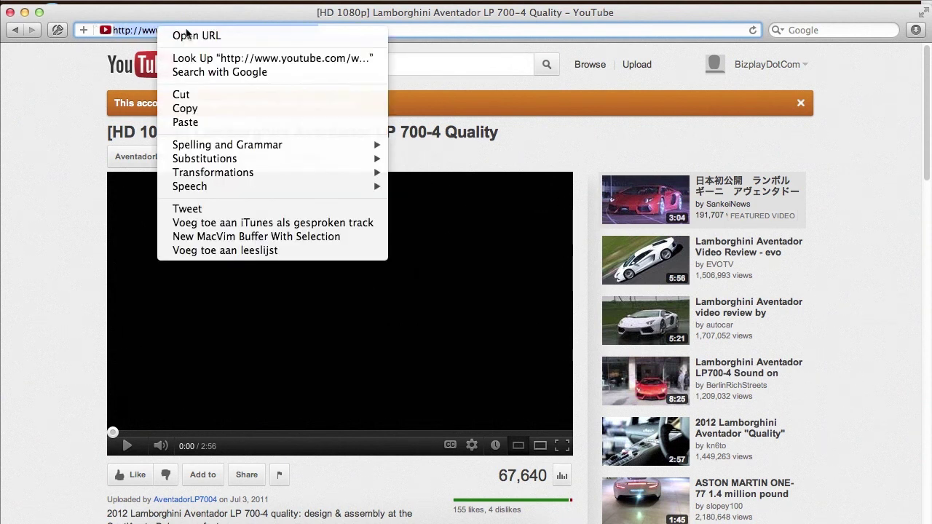
left_click(203, 112)
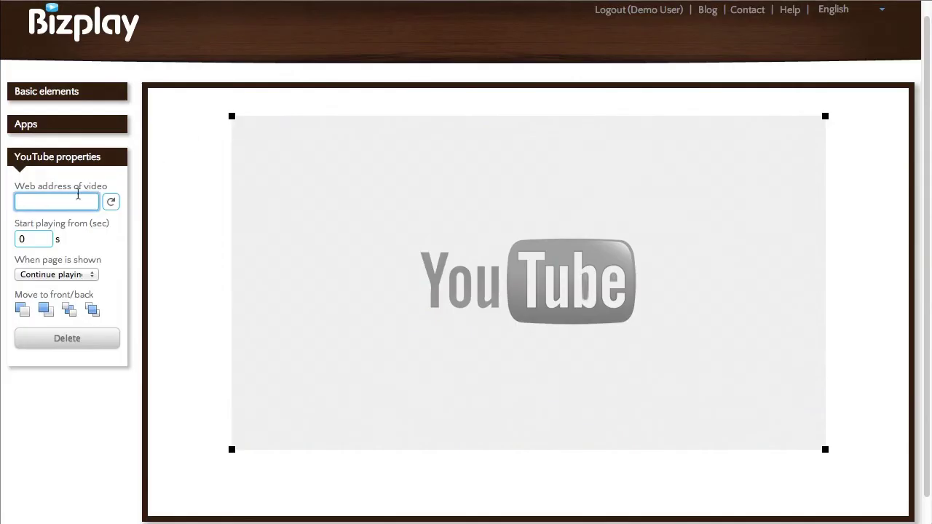
right_click(76, 203)
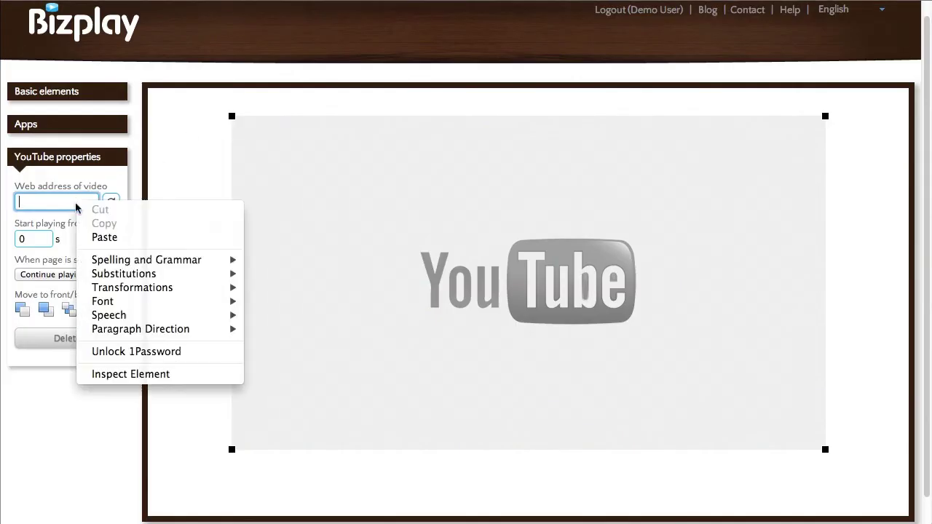
Paste the Lamborghini video URL into the YouTube element and stretch it over the whole canvas
left_click(135, 236)
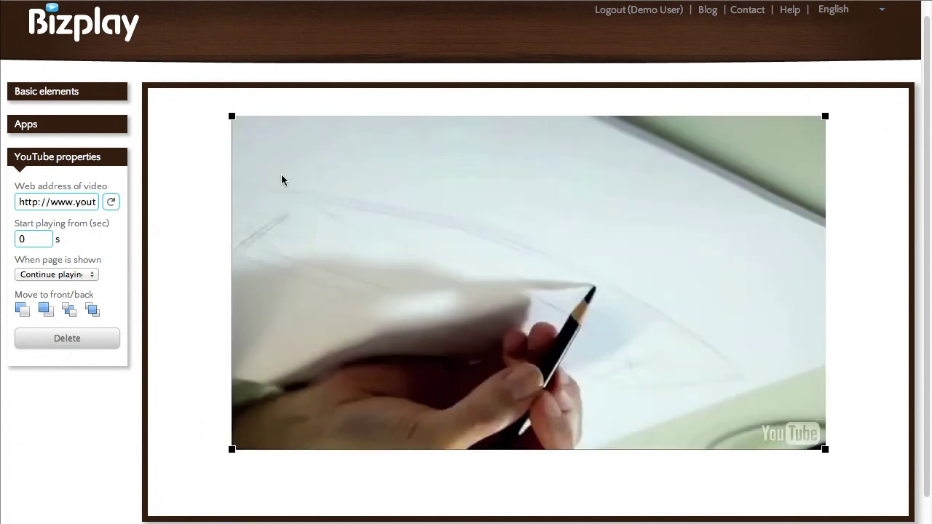
left_click_drag(281, 175, 195, 145)
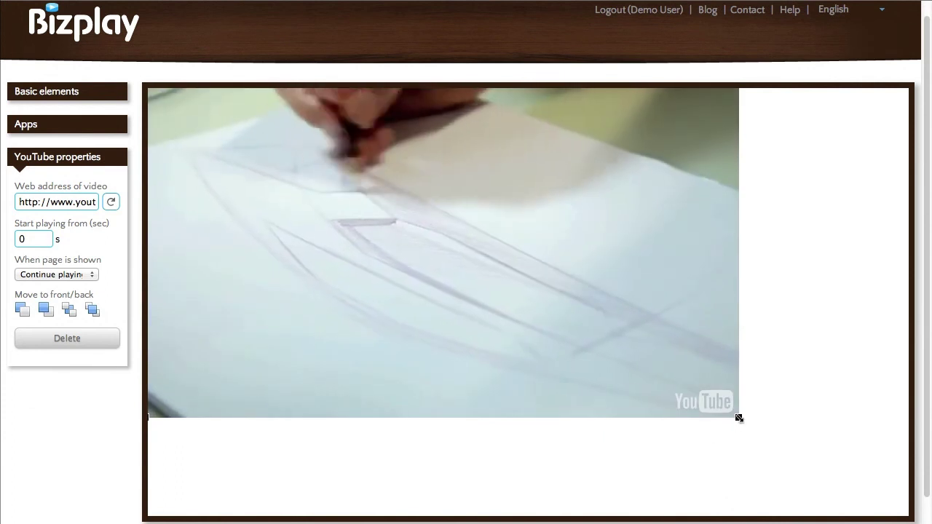
left_click_drag(739, 418, 907, 514)
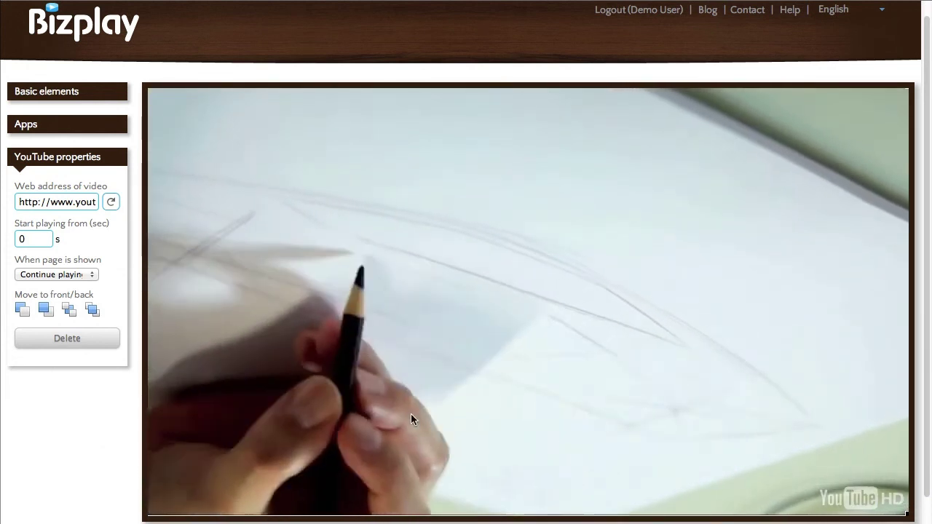
scroll(409, 416, "down", 1)
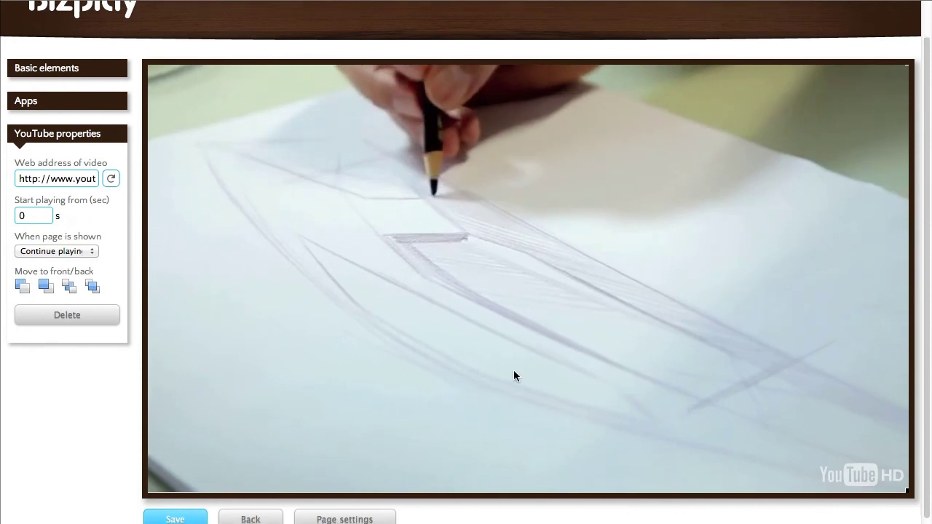
Set the video's start time to 31 seconds, save the page and go back
double_click(39, 211)
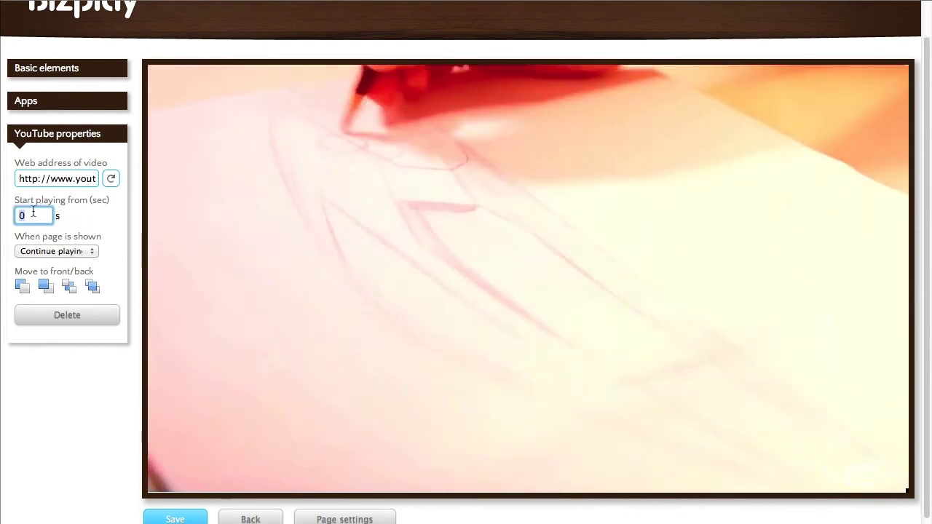
type("3")
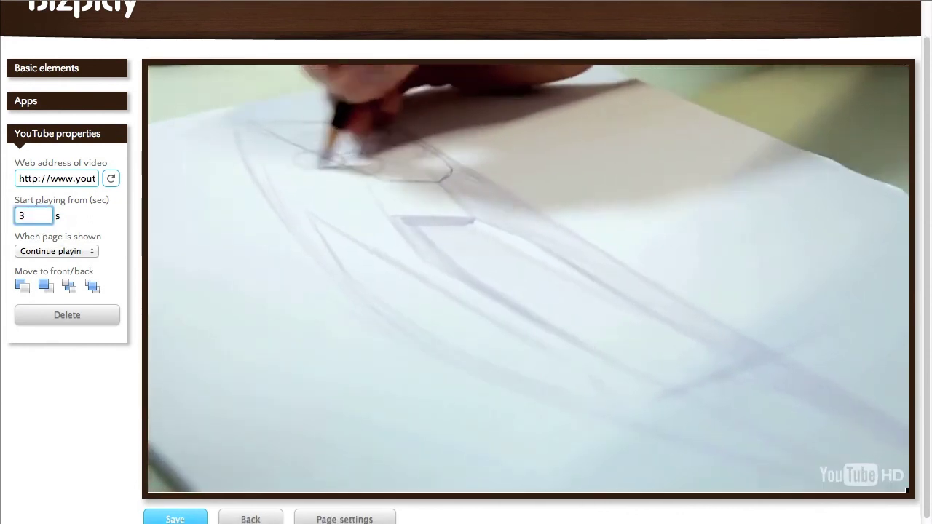
type("1")
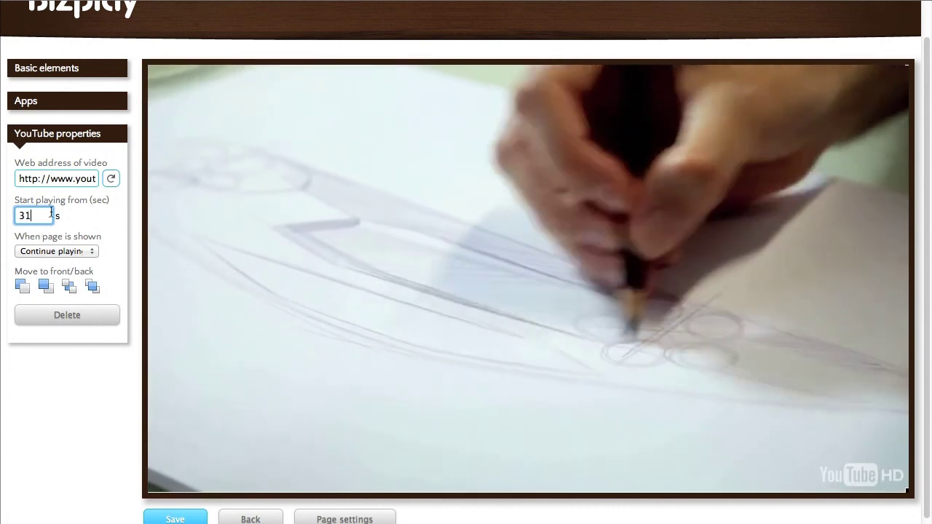
left_click(176, 518)
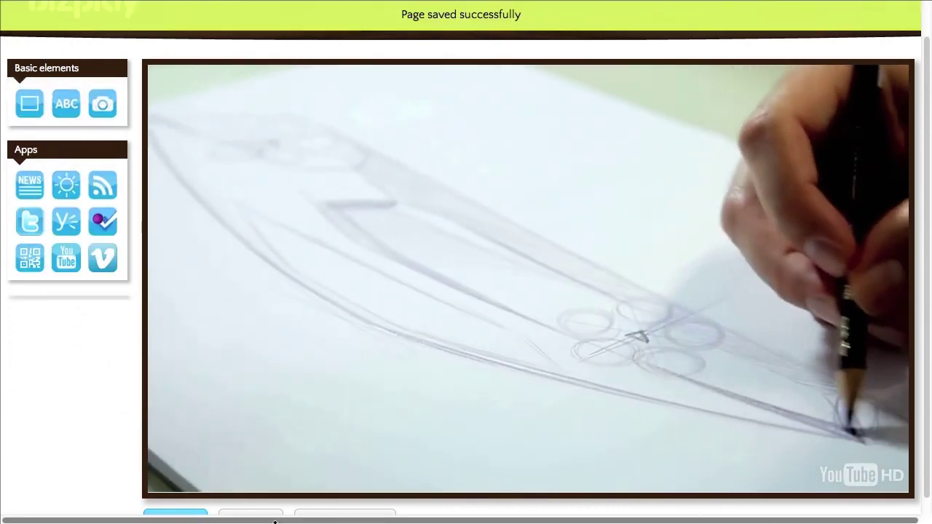
left_click(274, 518)
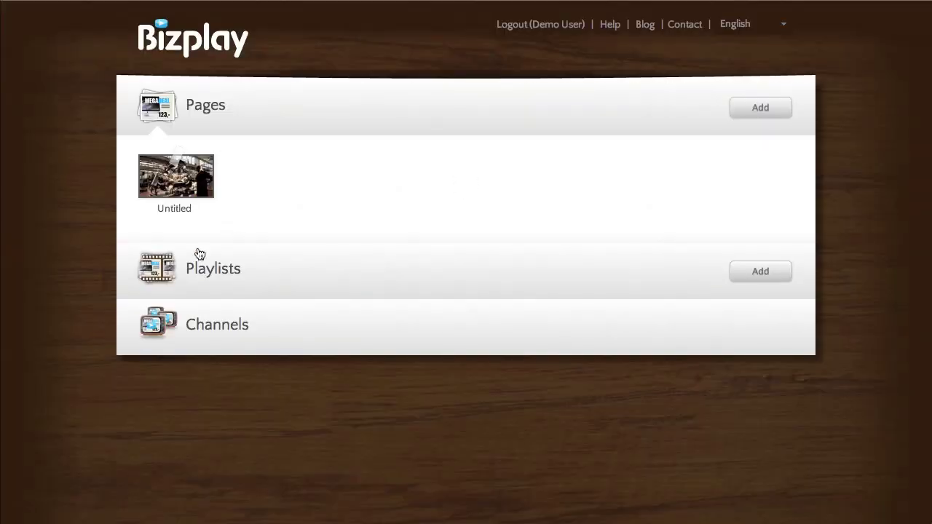
Create a new Untitled playlist, preview it, then open the engine video page for editing
left_click(202, 270)
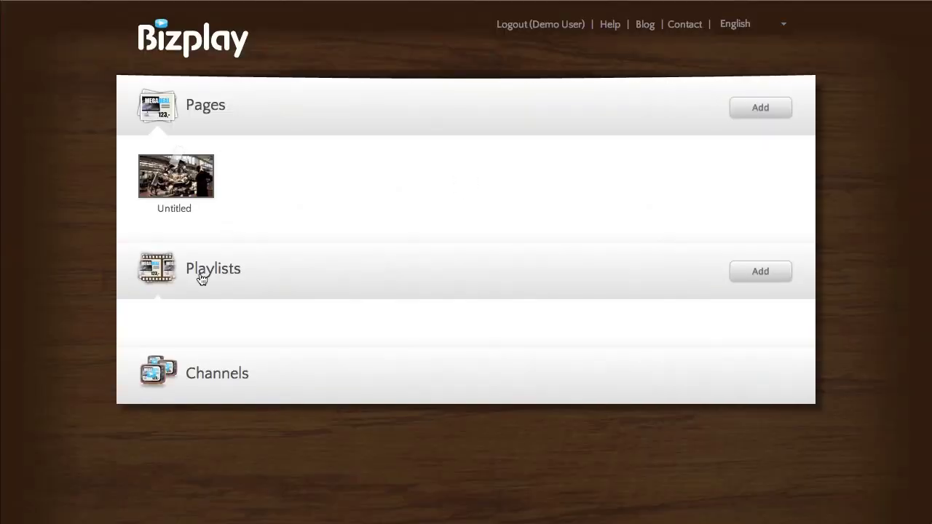
left_click(759, 275)
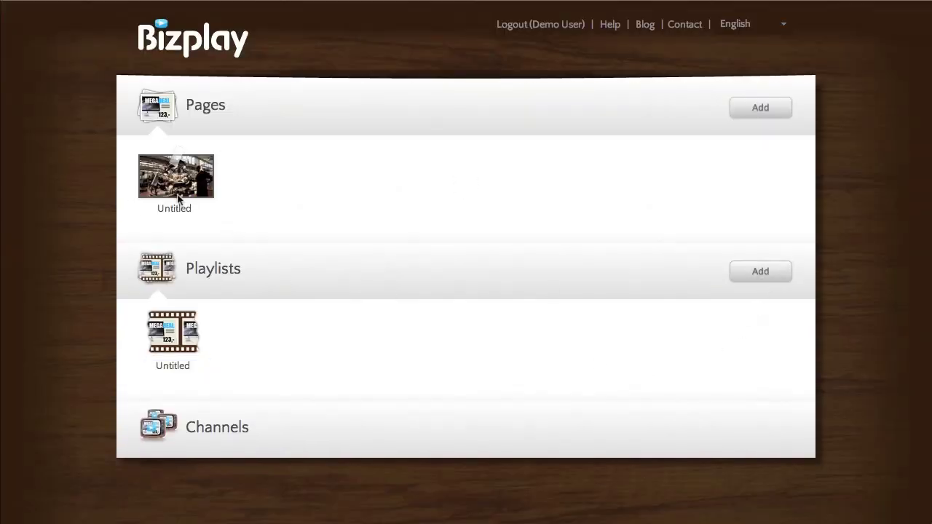
left_click(175, 328)
scroll(180, 393, "down", 1)
left_click(181, 442)
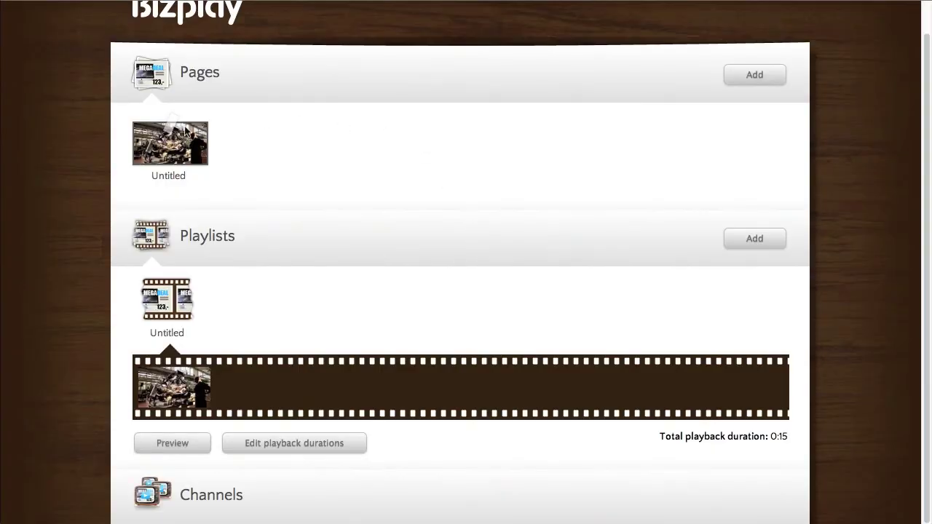
mouse_move(188, 134)
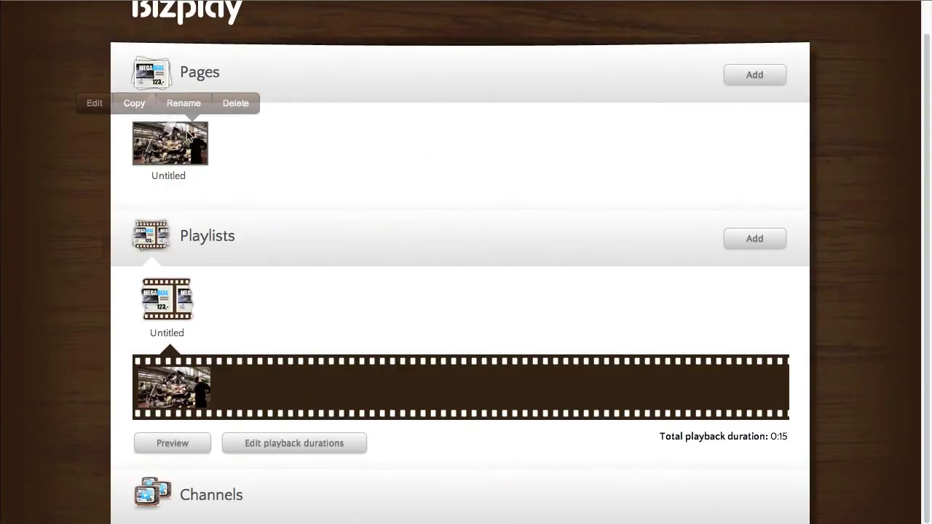
left_click(93, 105)
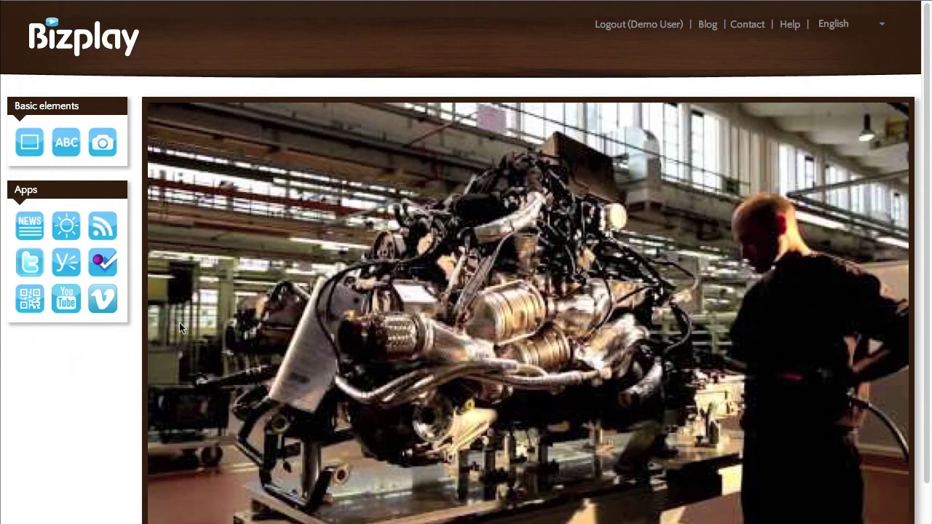
Set the video's 'When page is shown' option to Play from beginning, save, and go back
left_click(179, 323)
scroll(181, 319, "down", 1)
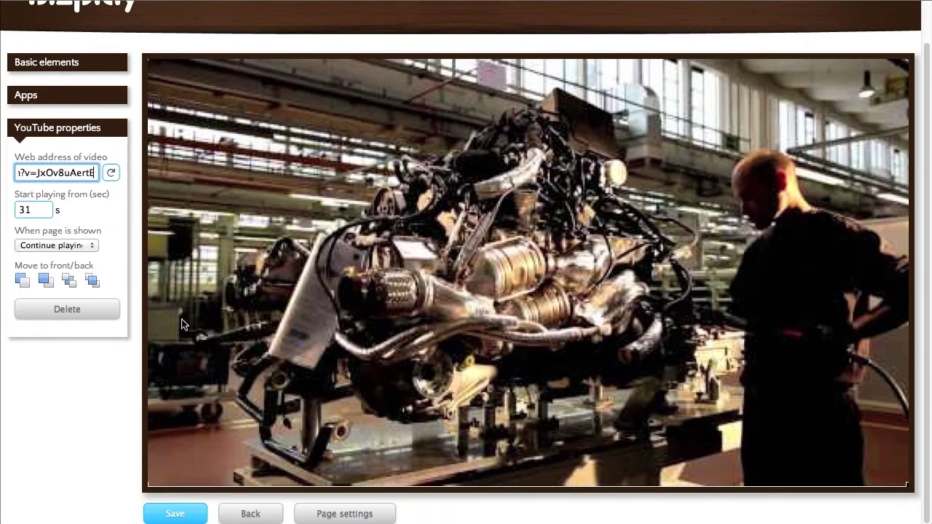
left_click(74, 246)
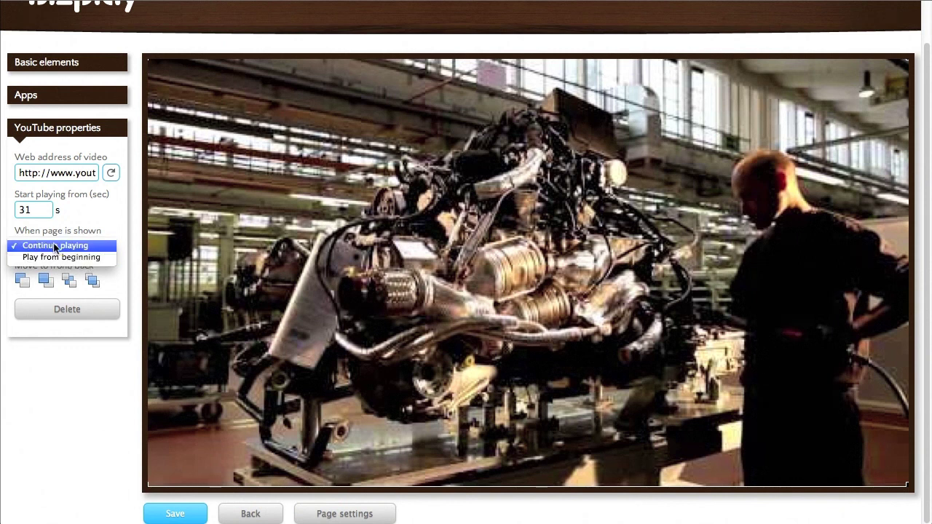
left_click(72, 258)
left_click(173, 513)
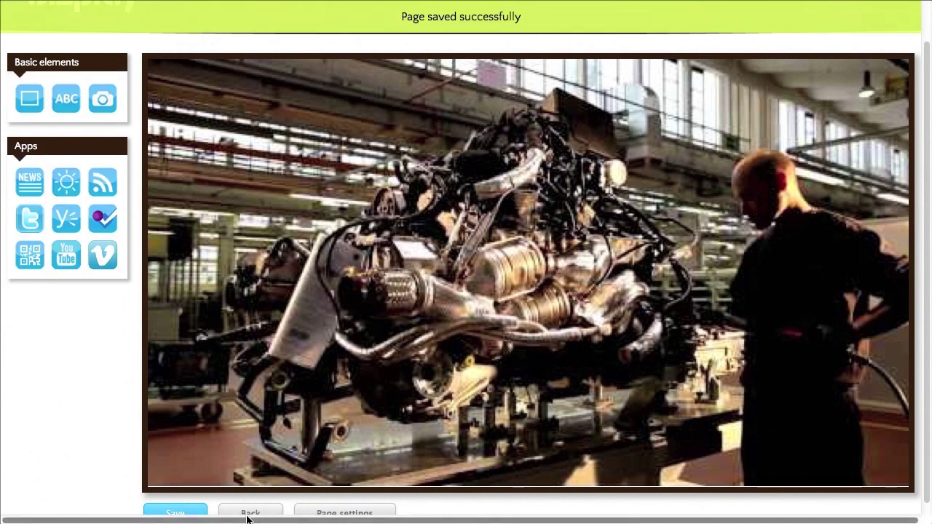
left_click(248, 517)
Create a 'Bread copy' page from the Bread sample page
left_click(780, 108)
left_click(771, 171)
left_click(288, 98)
left_click(620, 433)
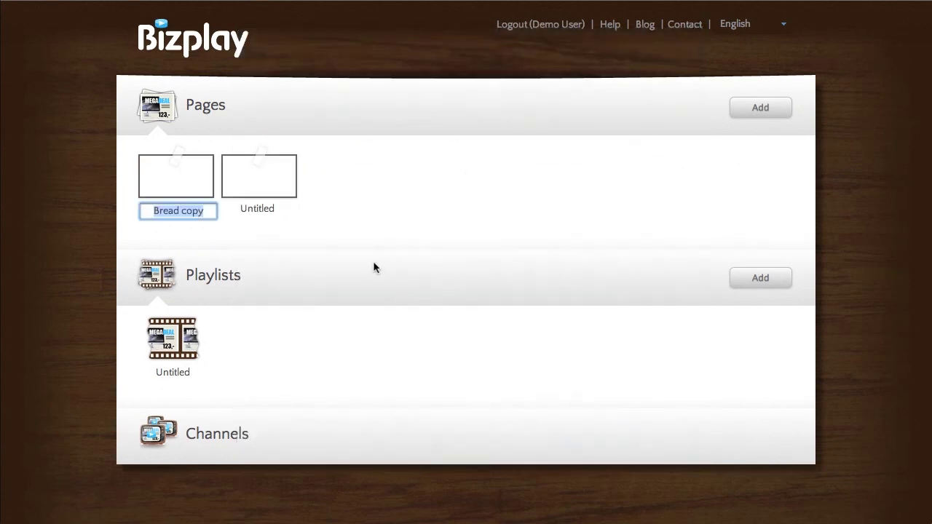
left_click(369, 208)
In the Untitled playlist, set the video page's playback duration to 4 seconds and save
left_click(182, 364)
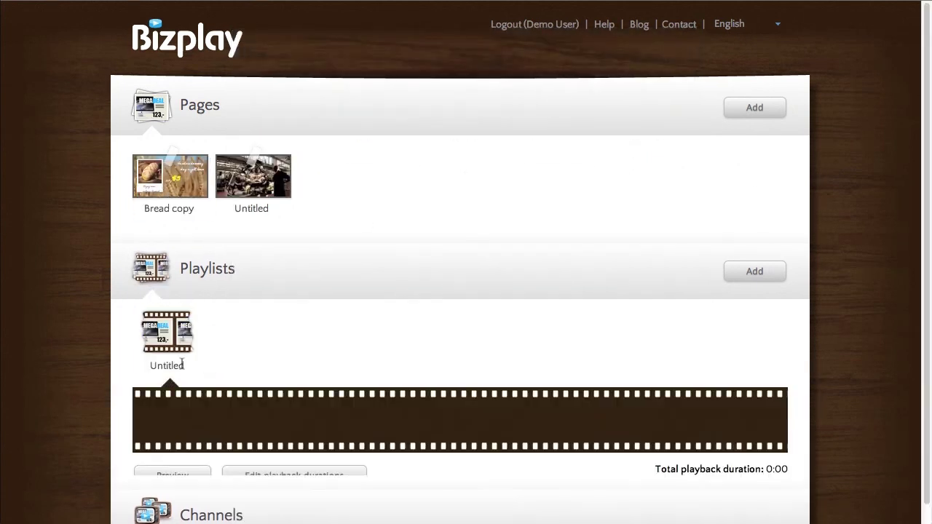
left_click(291, 476)
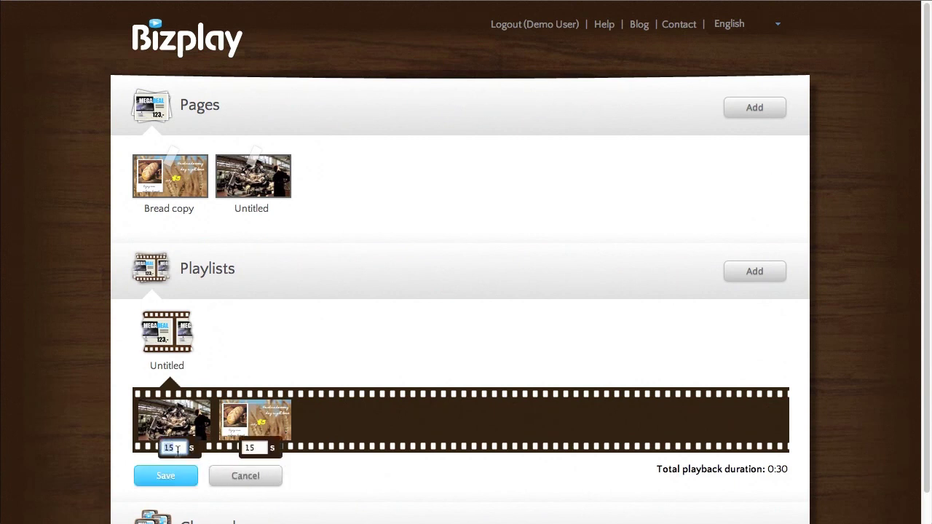
type("4")
key("Tab")
left_click(173, 474)
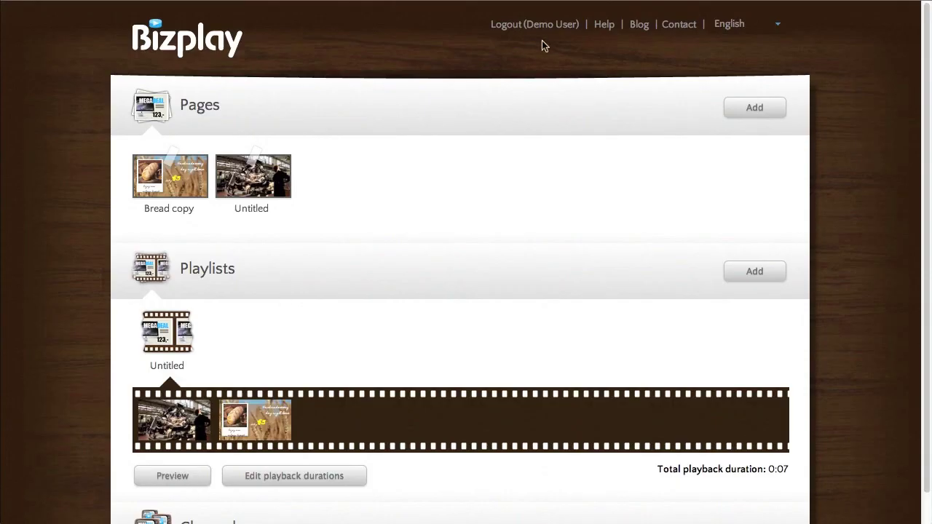
Add another blank page and place a Vimeo video element on it
left_click(762, 116)
left_click(717, 139)
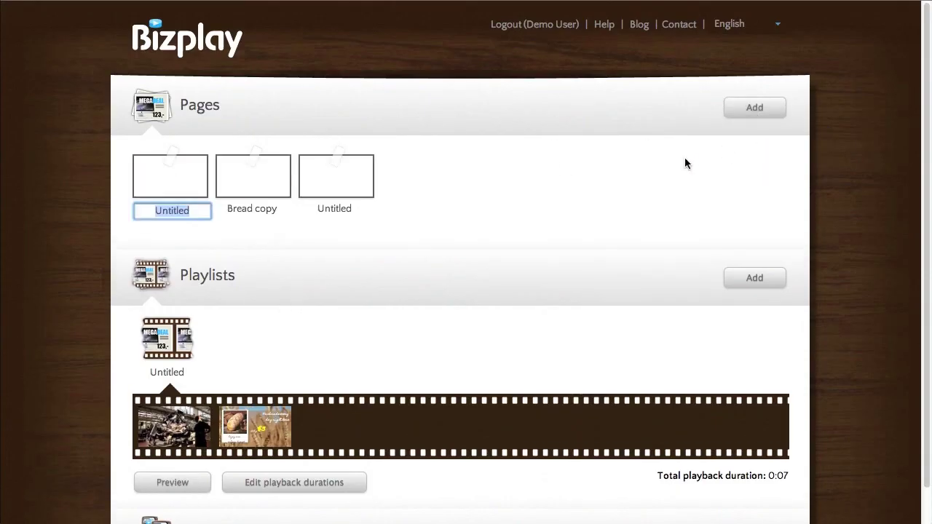
mouse_move(168, 191)
left_click(93, 137)
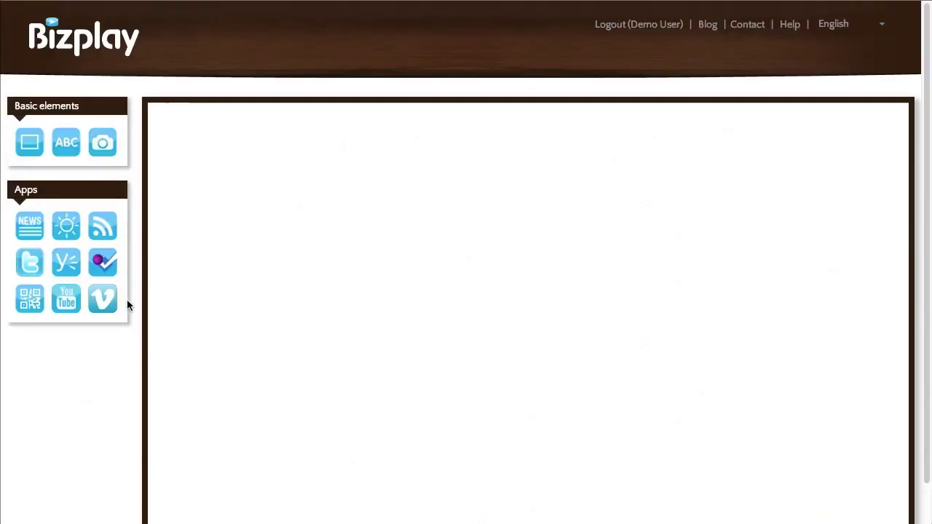
left_click(104, 299)
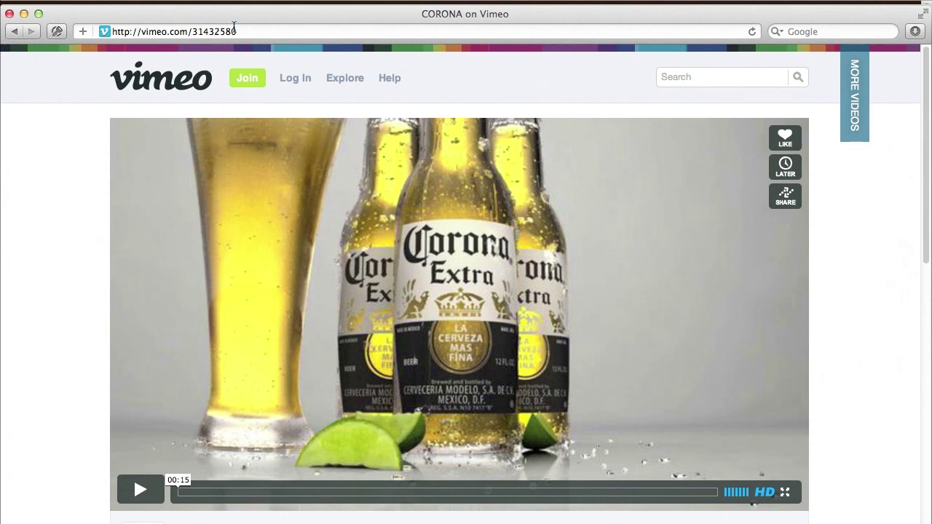
Copy the Corona Vimeo video's URL from Safari's address bar
left_click_drag(234, 30, 94, 31)
right_click(153, 31)
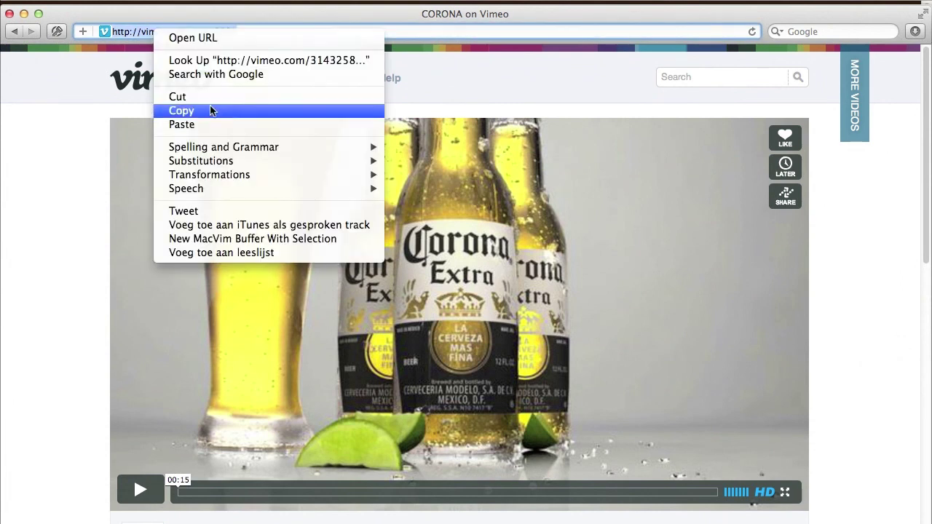
left_click(211, 111)
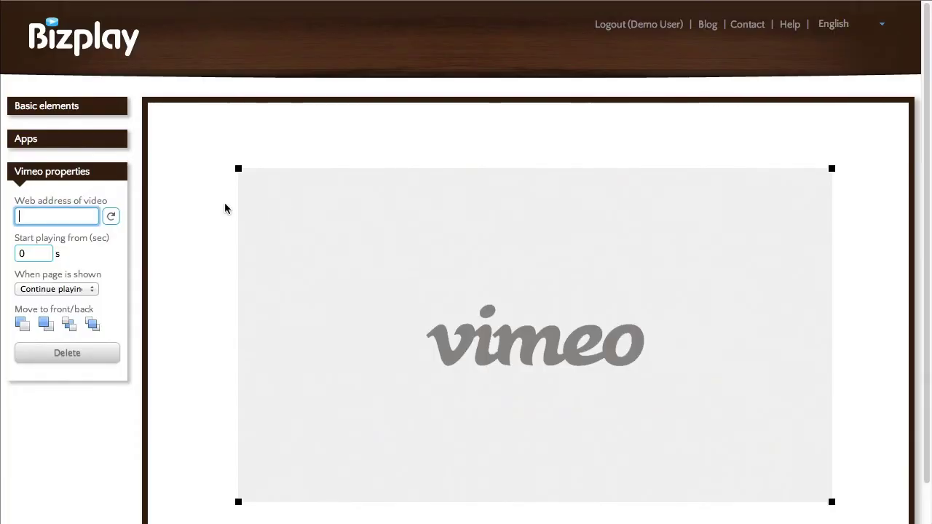
Load the pasted Corona video URL, move the element to the top-left, enlarge it, and save
left_click(110, 217)
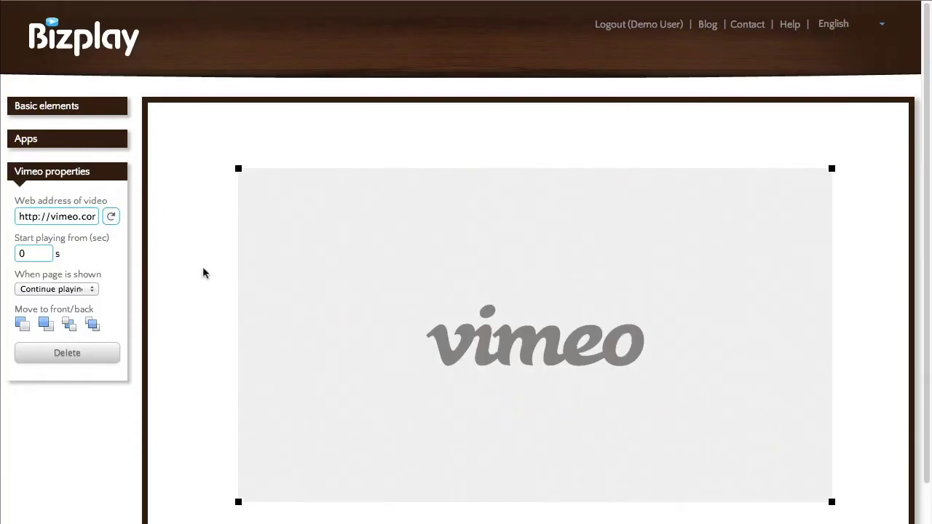
scroll(204, 266, "down", 1)
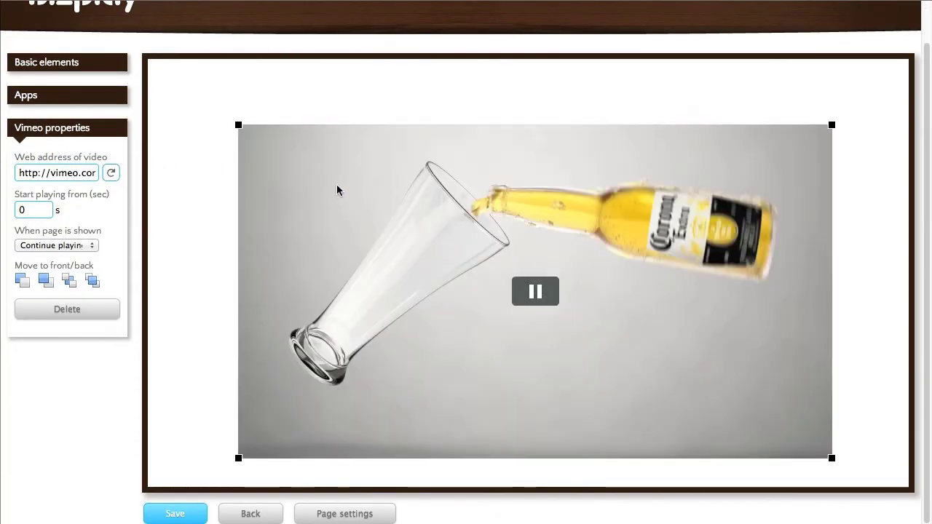
left_click_drag(337, 185, 248, 120)
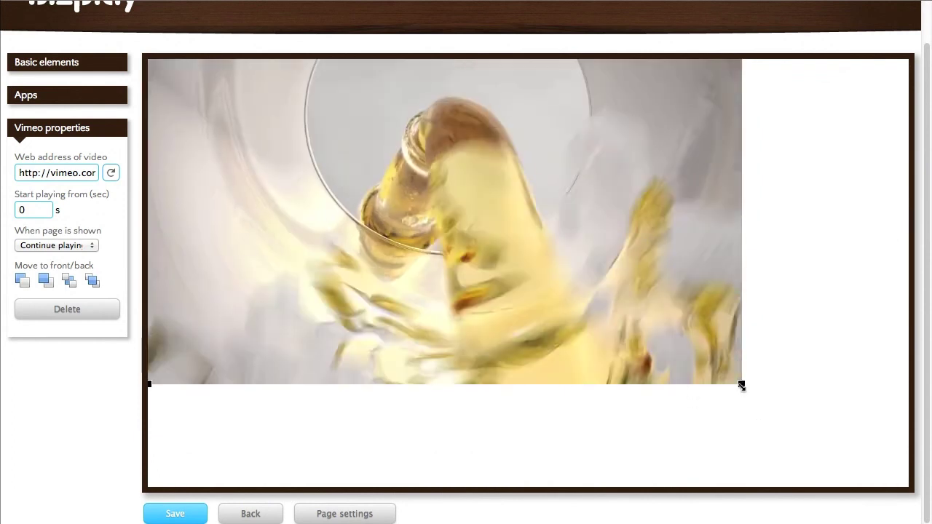
left_click_drag(741, 393, 886, 459)
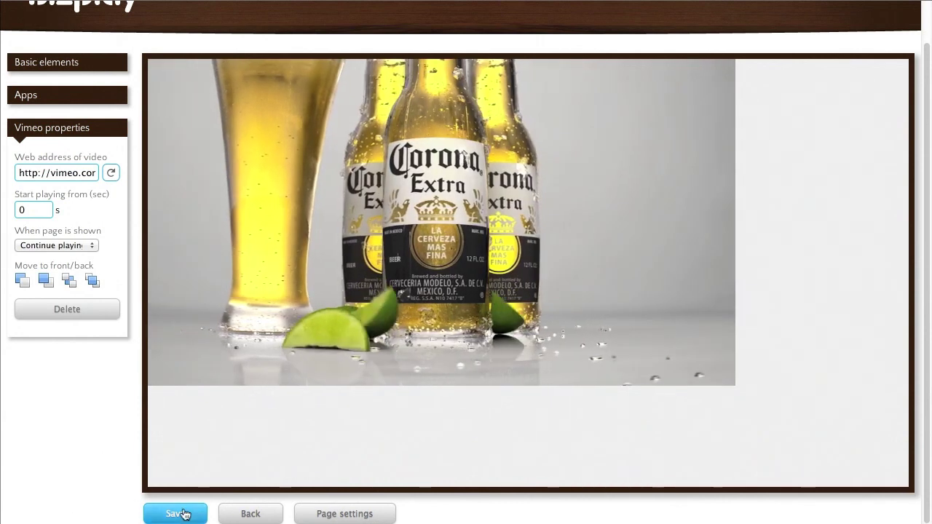
left_click(175, 514)
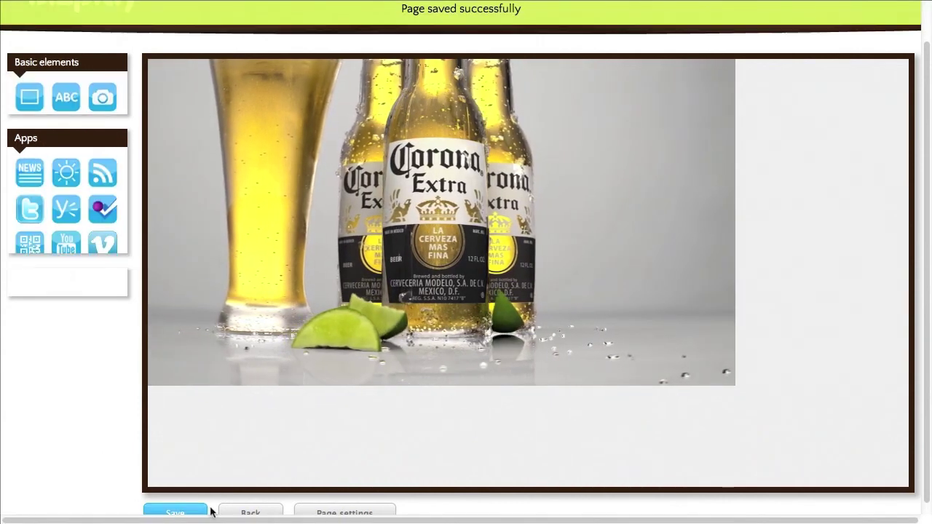
Move the beer video page to the first slot of the Untitled playlist
left_click(249, 513)
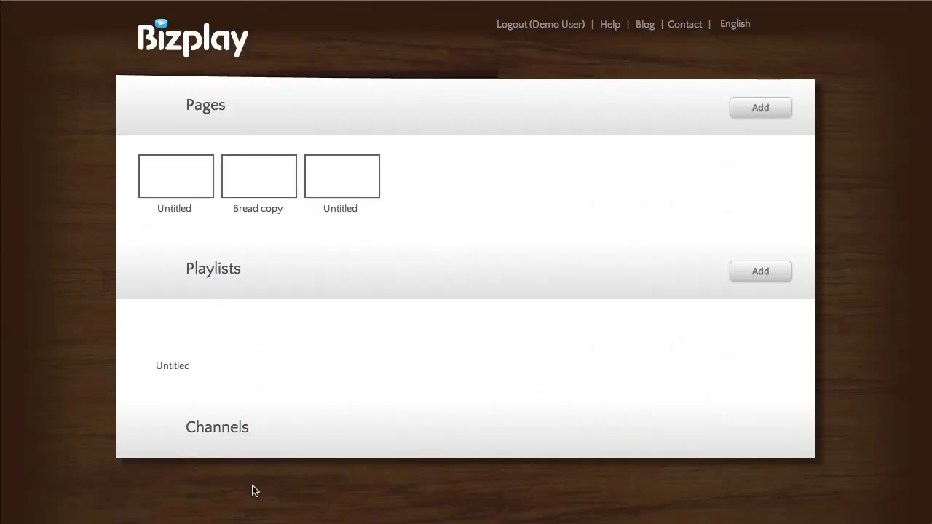
left_click(167, 340)
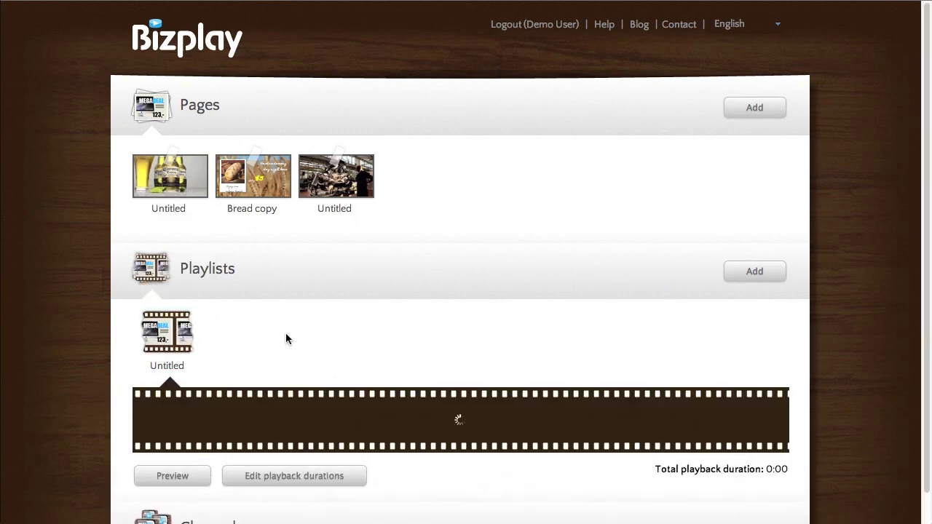
left_click_drag(349, 425, 164, 424)
Give the beer page a 4-second duration, totalling 0:11, and preview the playlist
left_click(309, 477)
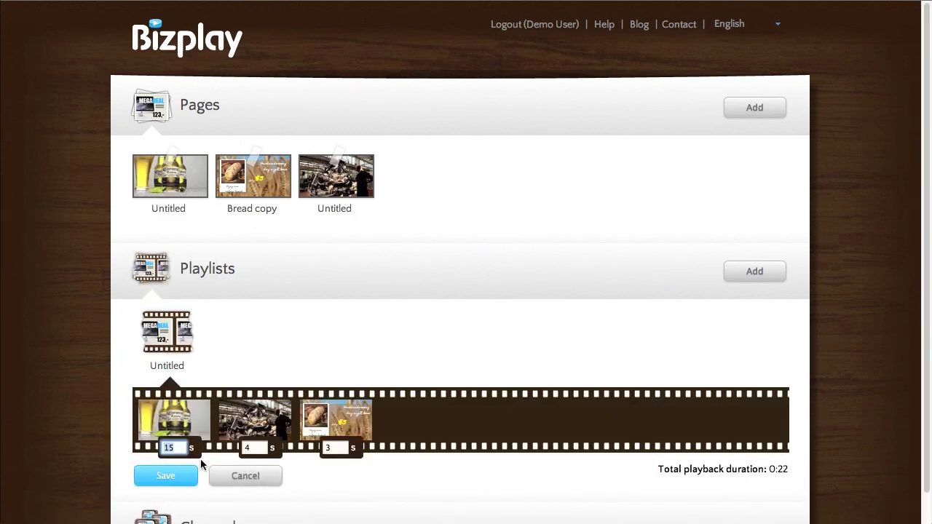
type("4")
left_click(181, 476)
left_click(183, 476)
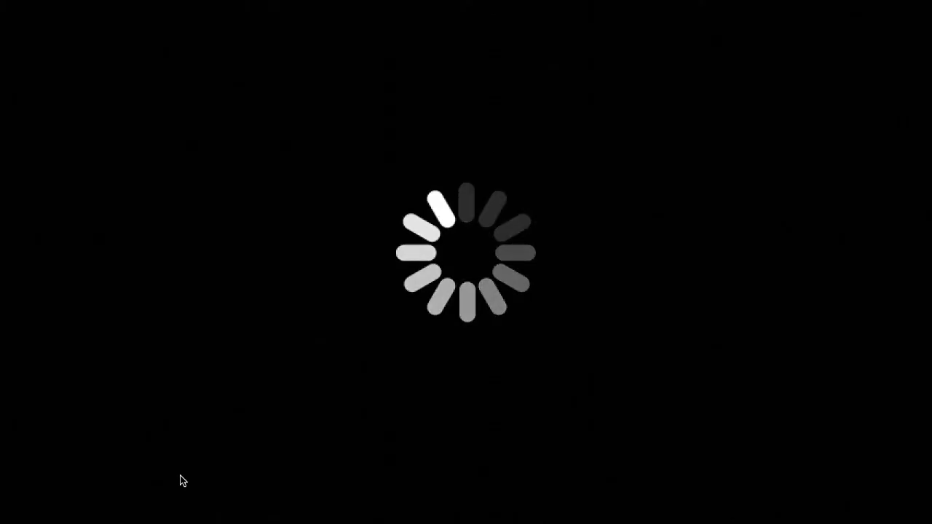